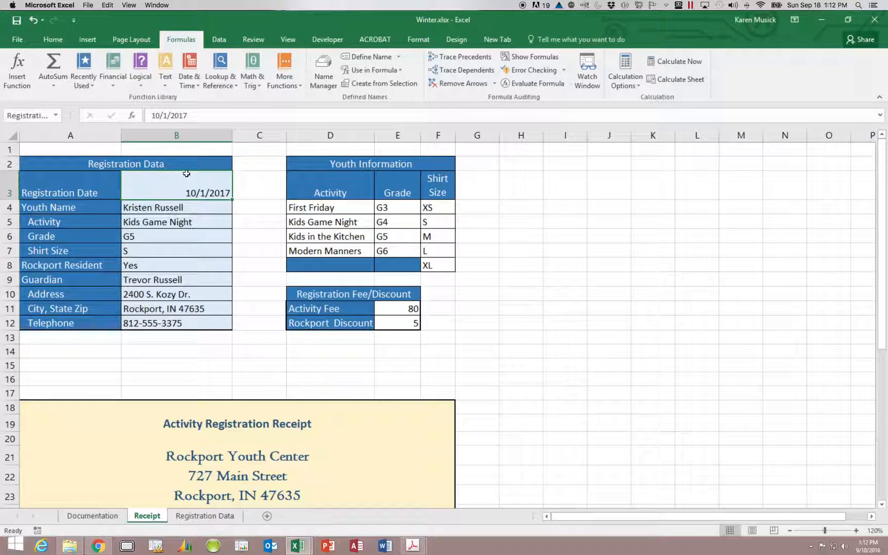
Restrict the Registration Date cell B3 with data validation to dates greater than or equal to 1/1/2017.
{"action": "left_click", "coordinate": [221, 39]}
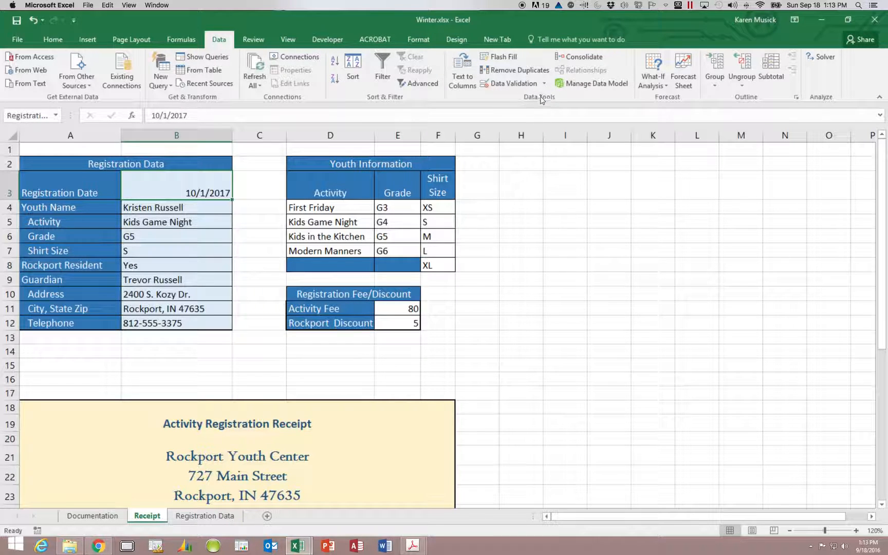
{"action": "left_click", "coordinate": [513, 86]}
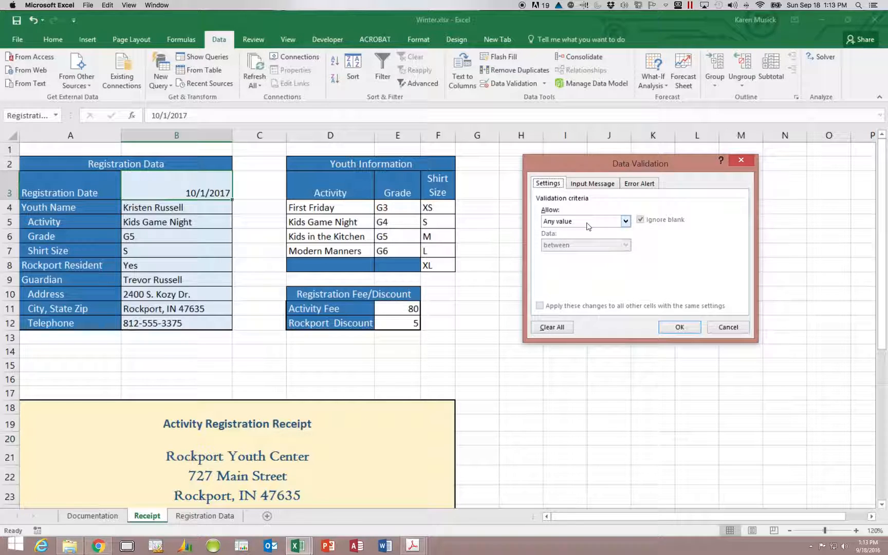
{"action": "left_click", "coordinate": [626, 221]}
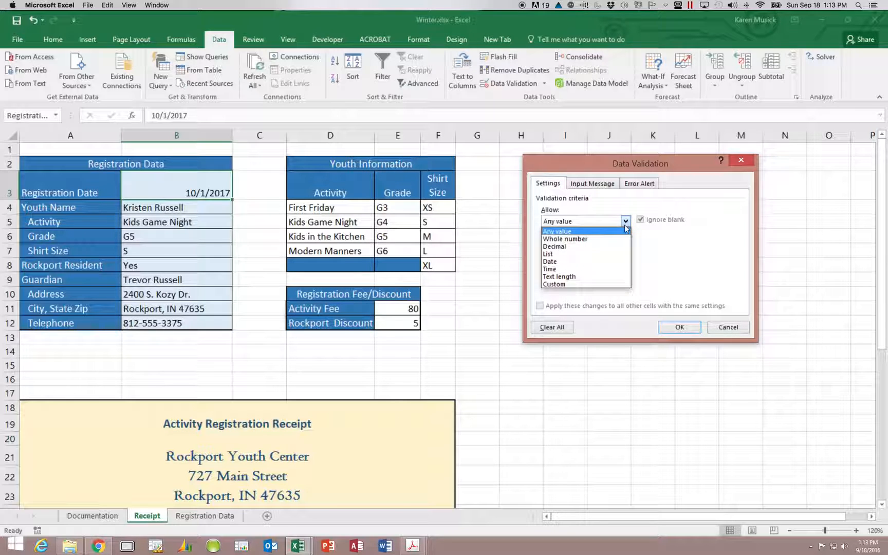
{"action": "left_click", "coordinate": [603, 263]}
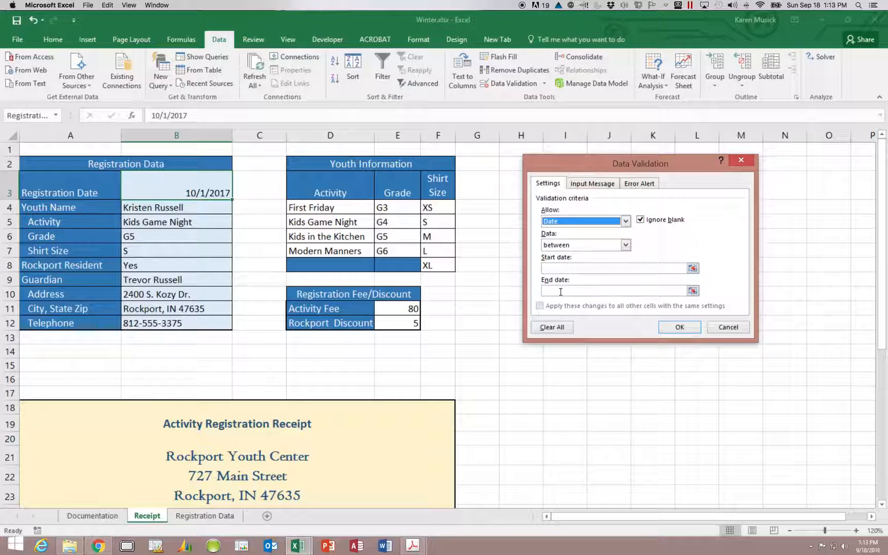
{"action": "left_click", "coordinate": [625, 245]}
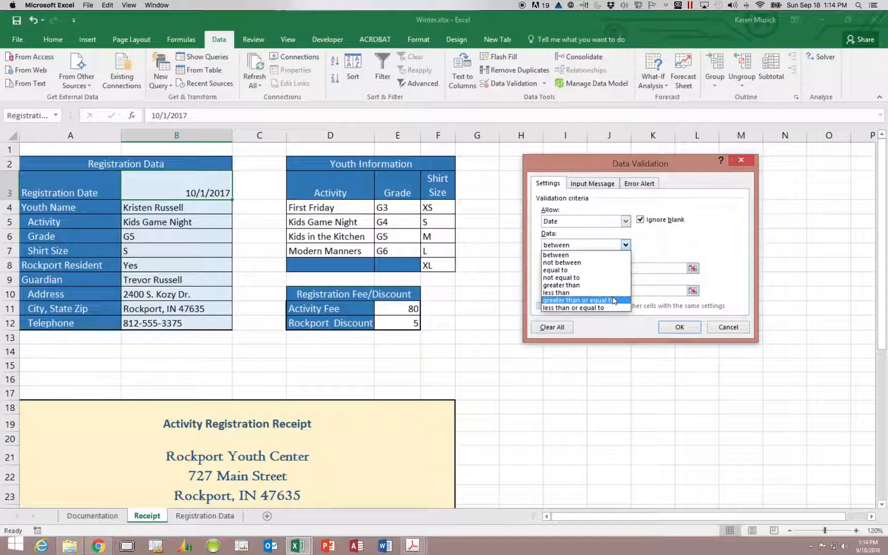
{"action": "left_click", "coordinate": [614, 301]}
{"action": "left_click", "coordinate": [594, 268]}
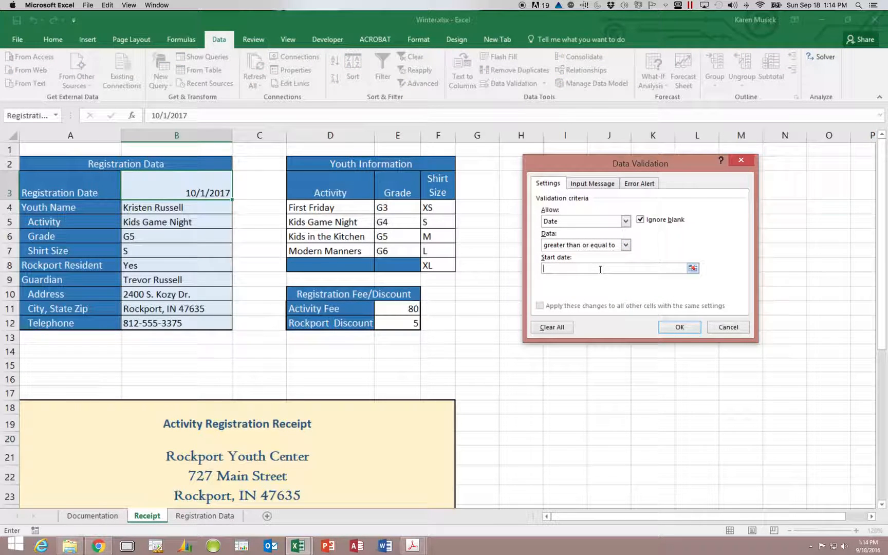
{"action": "type", "text": "1/1/2017"}
{"action": "key", "text": "Tab"}
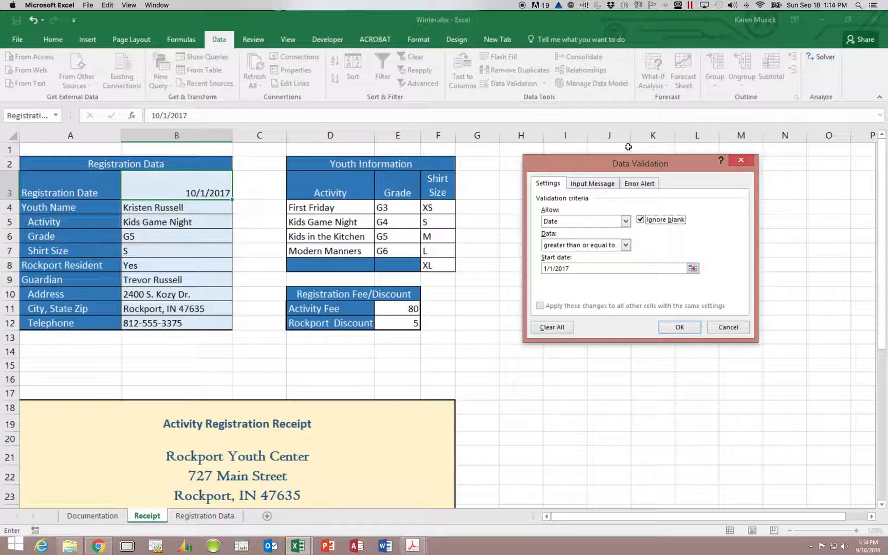
{"action": "scroll", "coordinate": [632, 146], "scroll_direction": "right", "scroll_amount": 3}
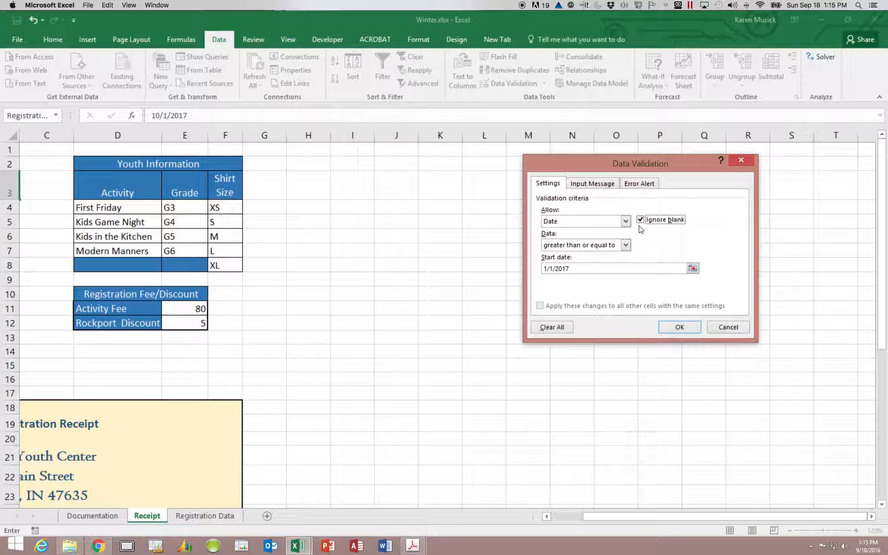
Add an input message titled "Registration Date" with the text "Enter the date of registration." to the validation rule.
{"action": "left_click", "coordinate": [605, 186]}
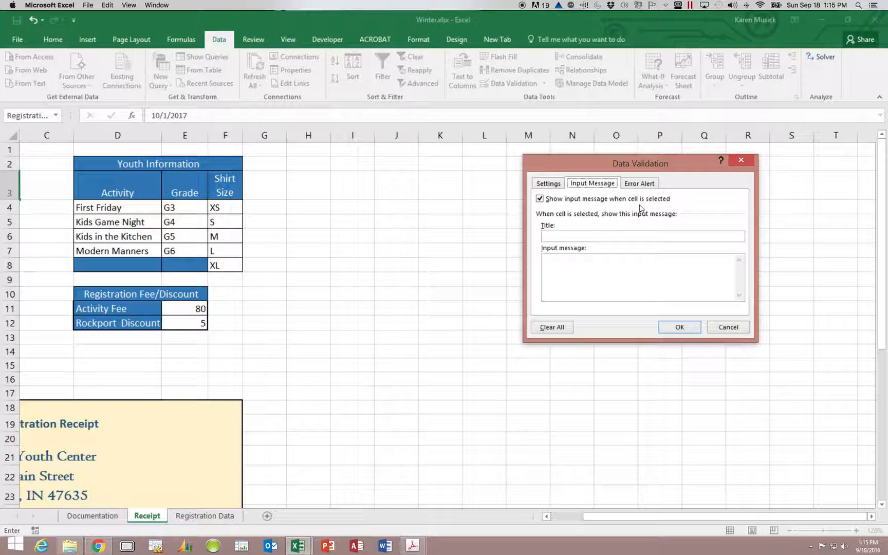
{"action": "left_click", "coordinate": [622, 238]}
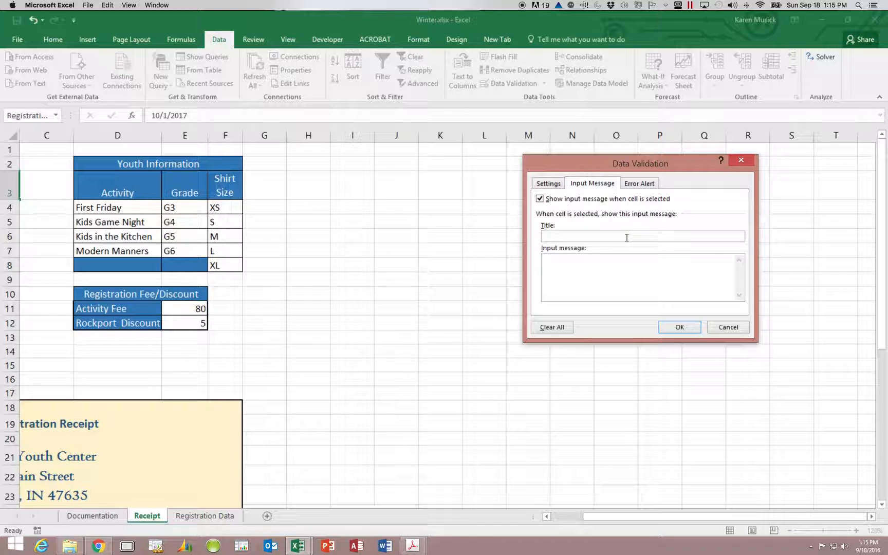
{"action": "type", "text": "Youth Name"}
{"action": "left_click_drag", "start_coordinate": [588, 236], "coordinate": [536, 239]}
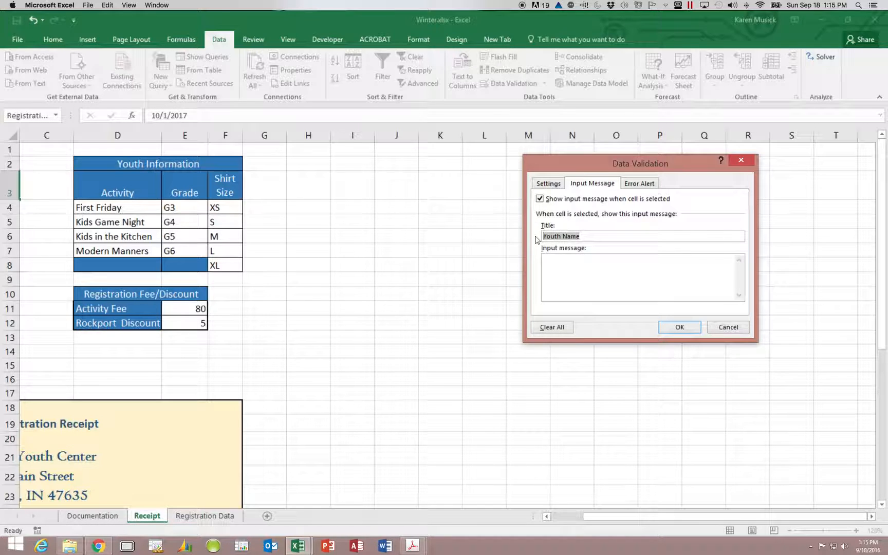
{"action": "type", "text": "Registration Date"}
{"action": "left_click", "coordinate": [557, 257]}
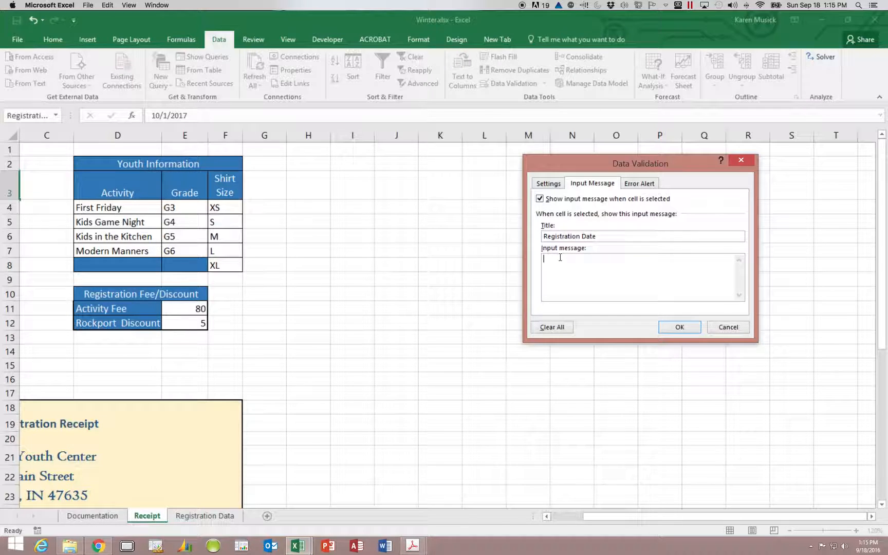
{"action": "type", "text": "Enter the date of registration."}
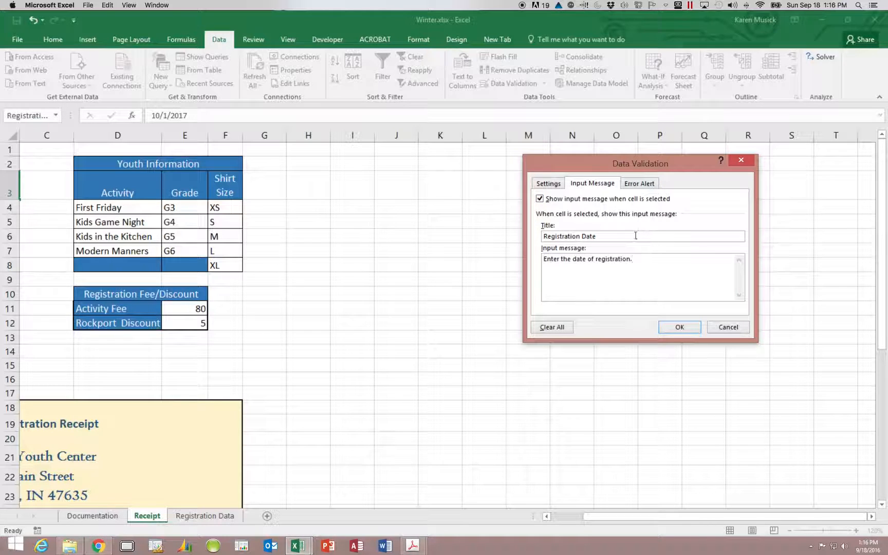
Set the validation's error alert to the Warning style with the title "Invalid Registration Date".
{"action": "left_click", "coordinate": [645, 184]}
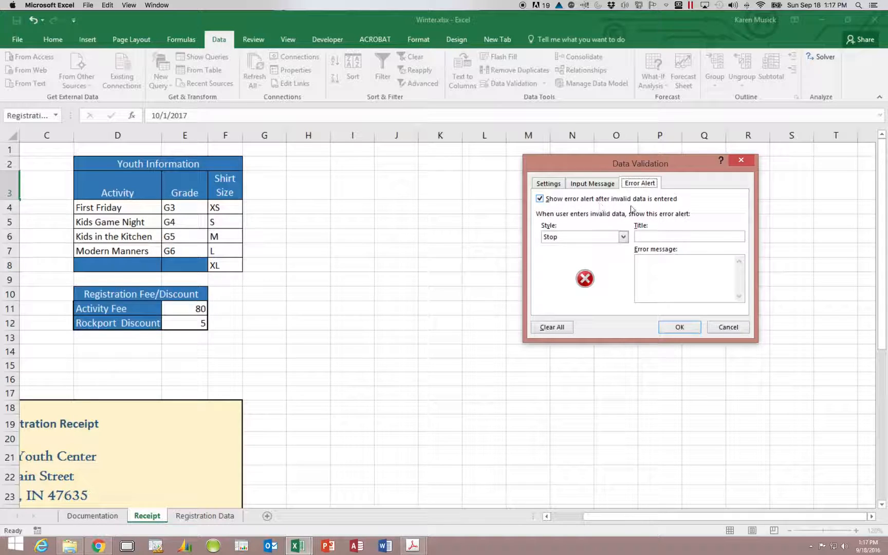
{"action": "left_click", "coordinate": [623, 237]}
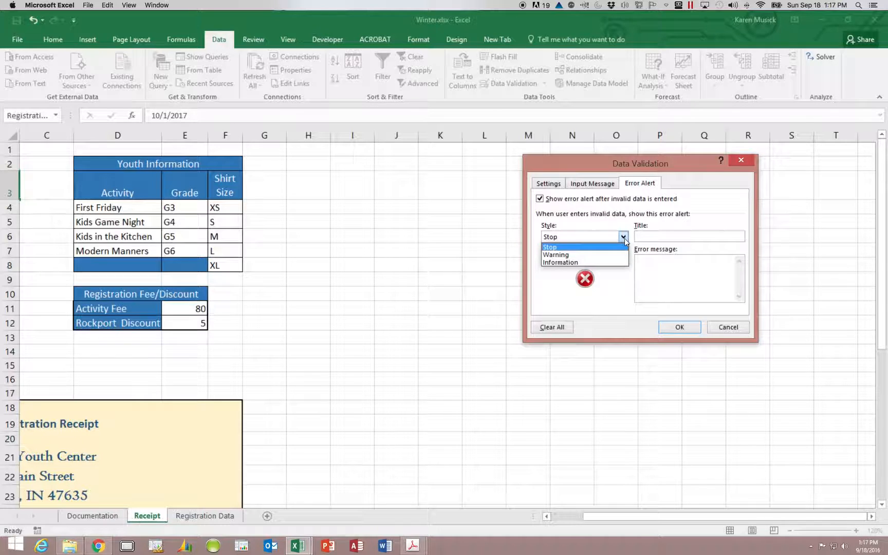
{"action": "left_click", "coordinate": [596, 255]}
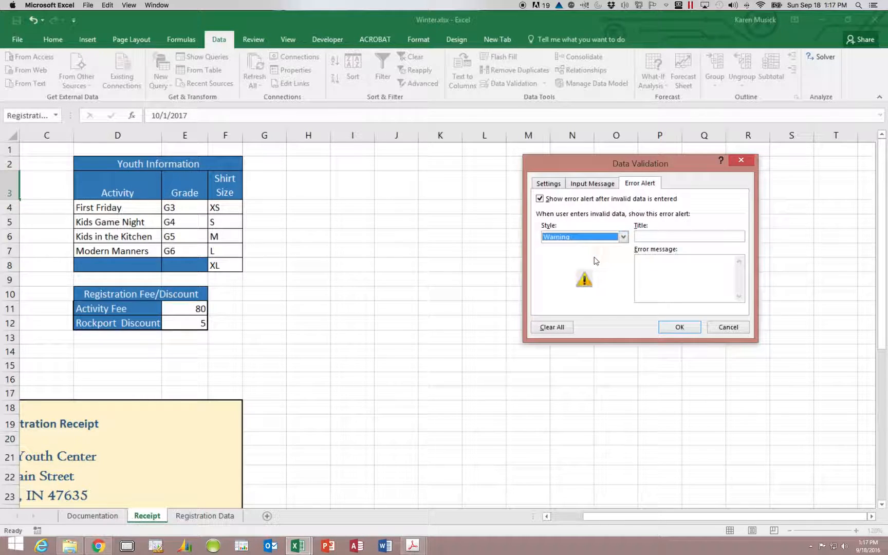
{"action": "left_click", "coordinate": [646, 236]}
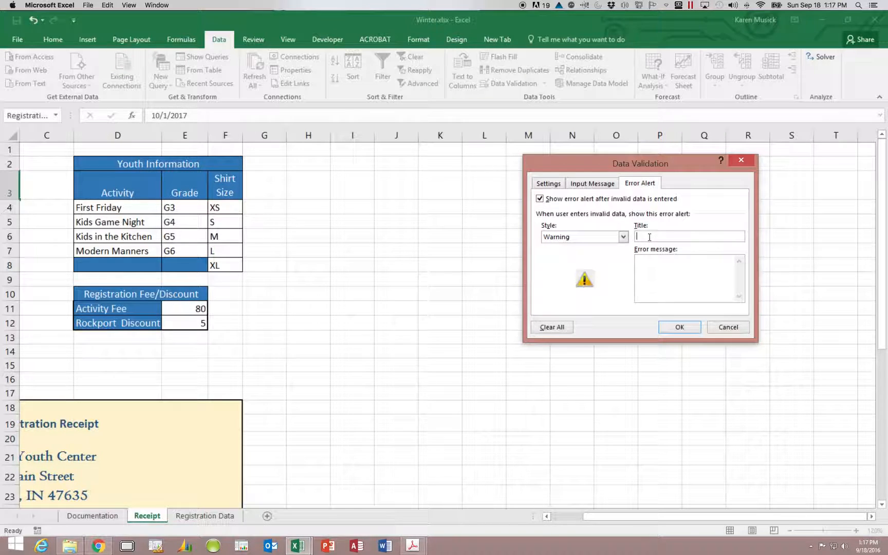
{"action": "type", "text": "Inve"}
{"action": "key", "text": "BackSpace"}
{"action": "type", "text": "alid Registration Date"}
Write the error alert message "Enter a Registration Date on or after 1/1/2017.".
{"action": "left_click", "coordinate": [662, 277]}
{"action": "type", "text": "Enter a Regist"}
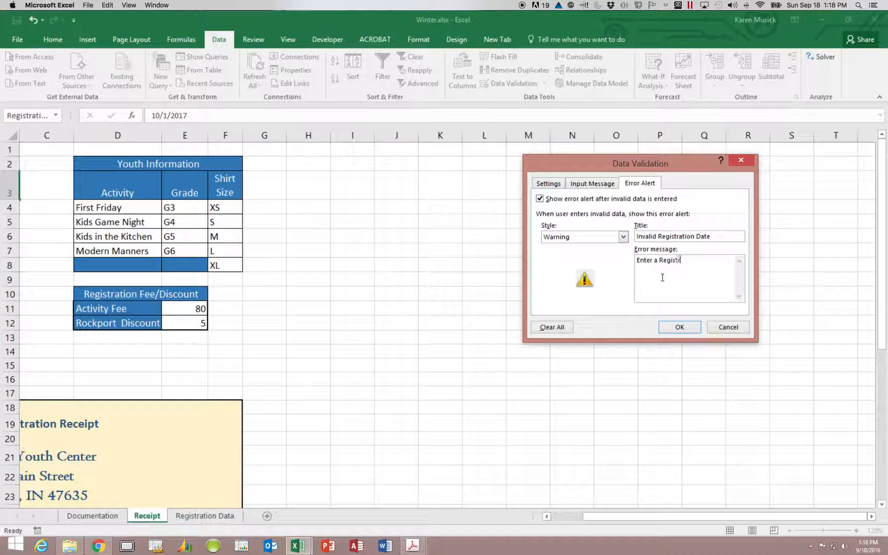
{"action": "type", "text": "ration Date after 1/1/2017"}
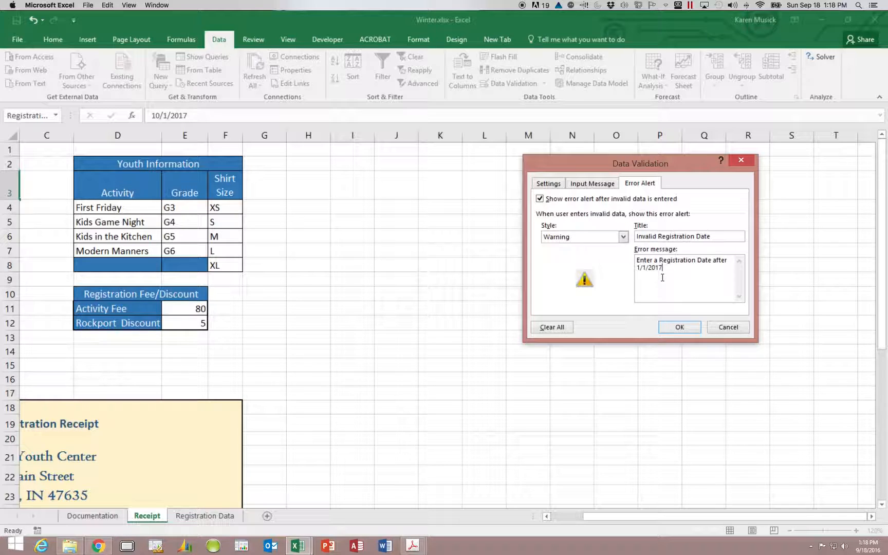
{"action": "left_click", "coordinate": [714, 261]}
{"action": "type", "text": "on or"}
{"action": "left_click", "coordinate": [687, 270]}
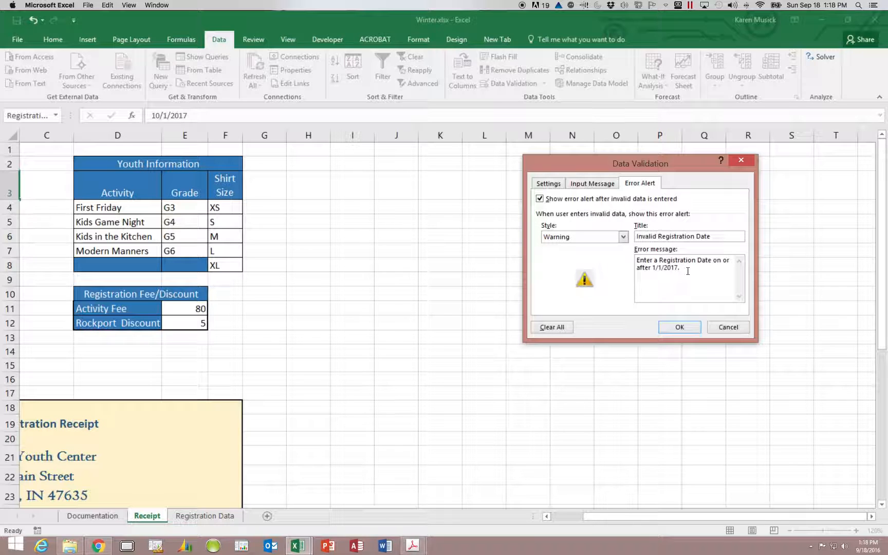
Extend the error message with "If the date you entered is correct, click Yes.".
{"action": "type", "text": "If"}
{"action": "type", "text": " the date "}
{"action": "type", "text": "you entered "}
{"action": "type", "text": "is correc"}
{"action": "type", "text": "t, click y"}
{"action": "key", "text": "BackSpace"}
{"action": "type", "text": "Yes."}
Finish the error message with "If it is incorrect, click No. If you are not sure, click Cancel." and apply the validation rule.
{"action": "type", "text": "If it"}
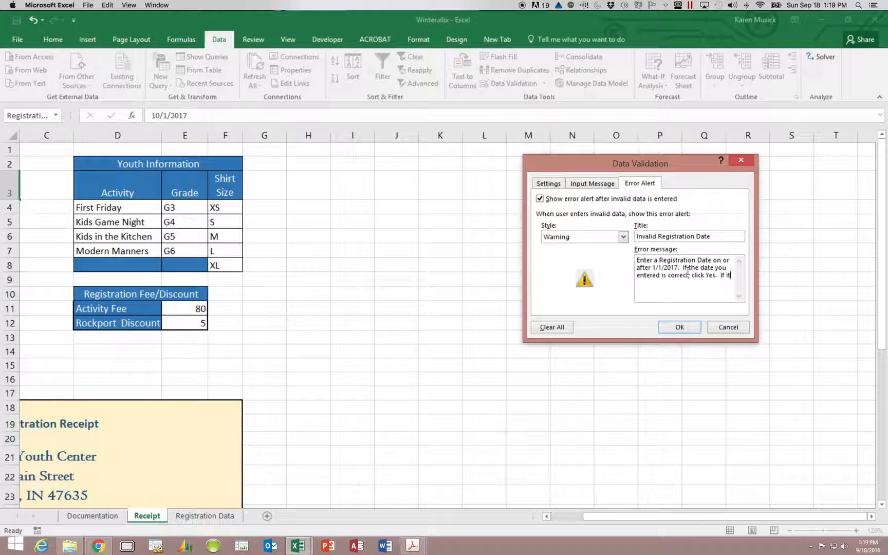
{"action": "type", "text": " is incorrect, click No.  If you are "}
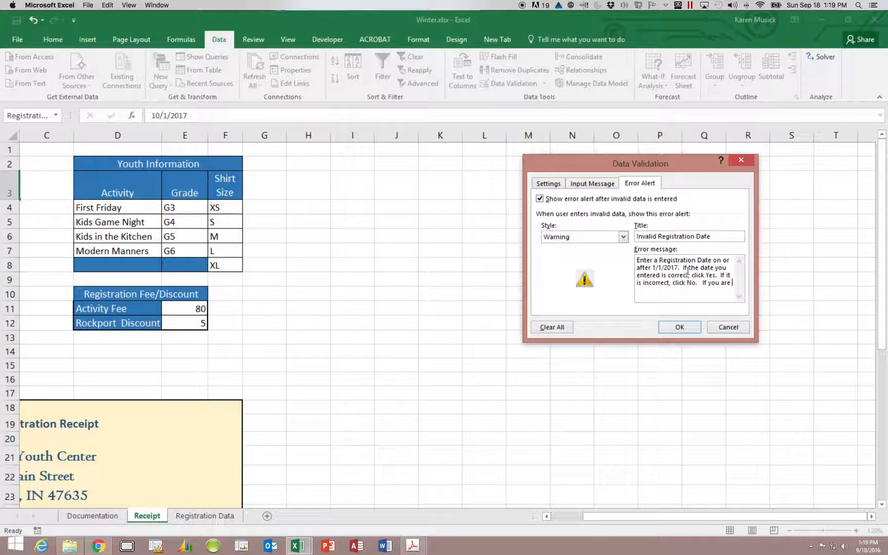
{"action": "type", "text": "not sure, click Cancel."}
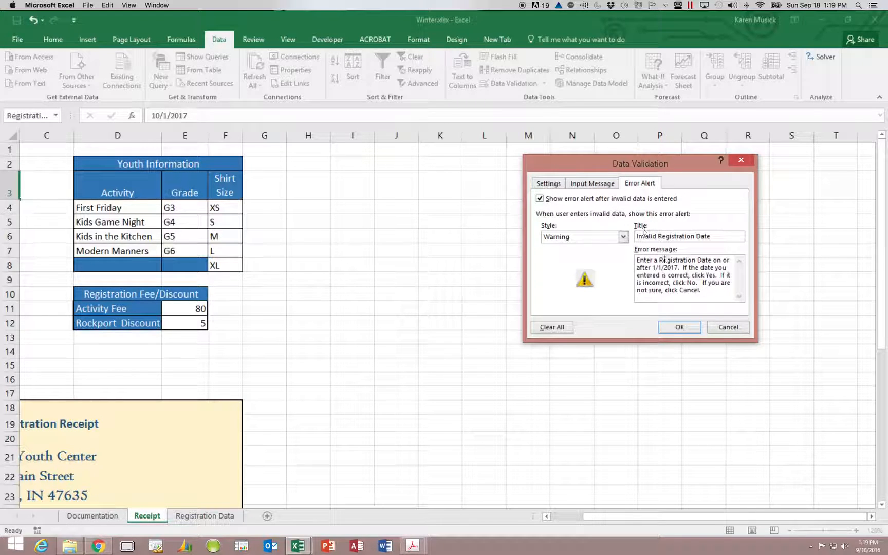
{"action": "left_click", "coordinate": [683, 331]}
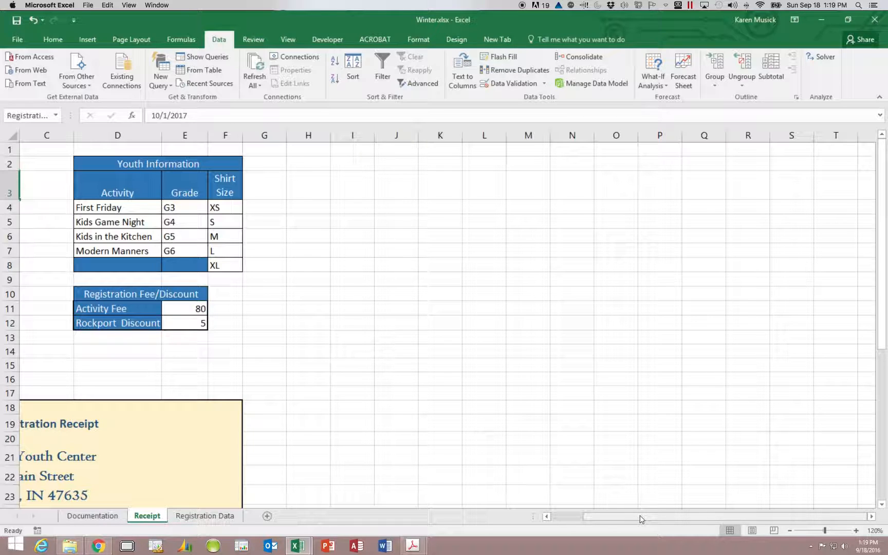
Test the Registration Date validation with the invalid date 3/35/17, answering No to the warning.
{"action": "left_click_drag", "start_coordinate": [640, 517], "coordinate": [582, 516]}
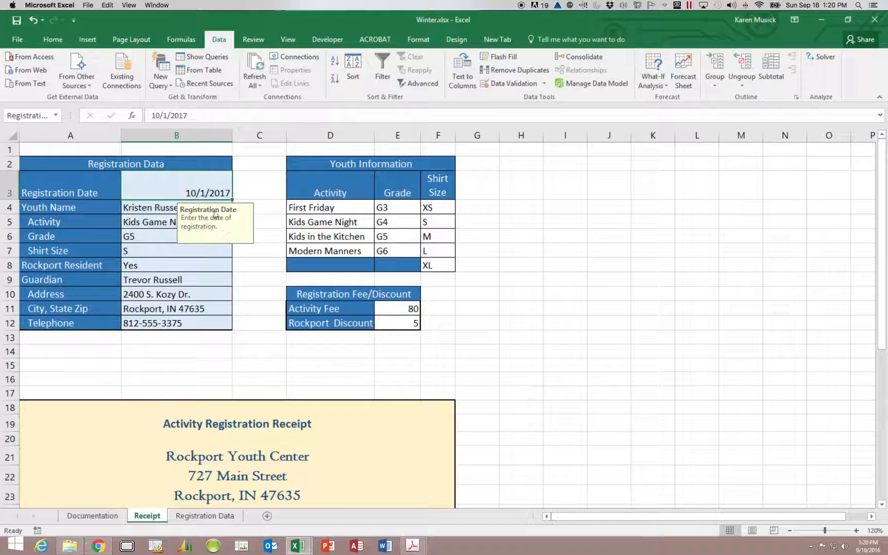
{"action": "left_click", "coordinate": [204, 193]}
{"action": "type", "text": "3/"}
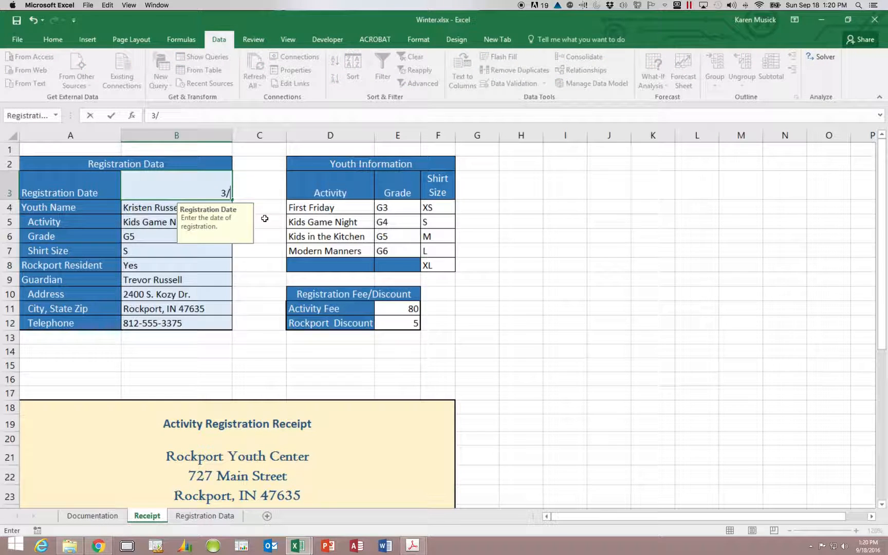
{"action": "type", "text": "35/17"}
{"action": "key", "text": "Return"}
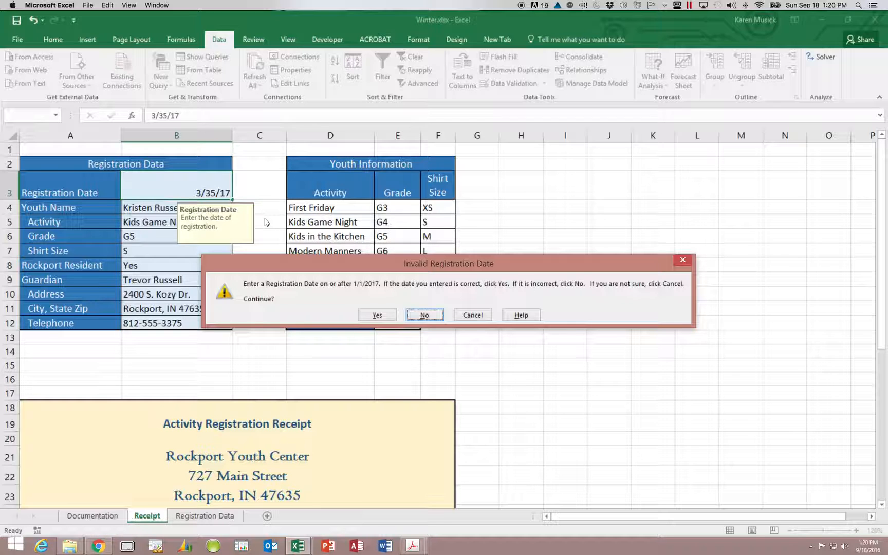
{"action": "left_click", "coordinate": [420, 315]}
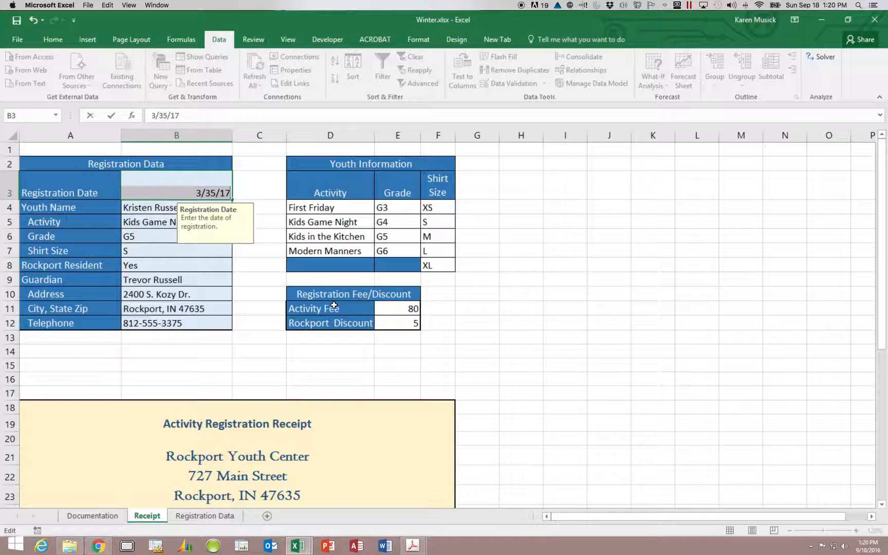
Test the Registration Date validation with 12/15/16, a date before the allowed start, and cancel the entry at the warning.
{"action": "type", "text": "12=1"}
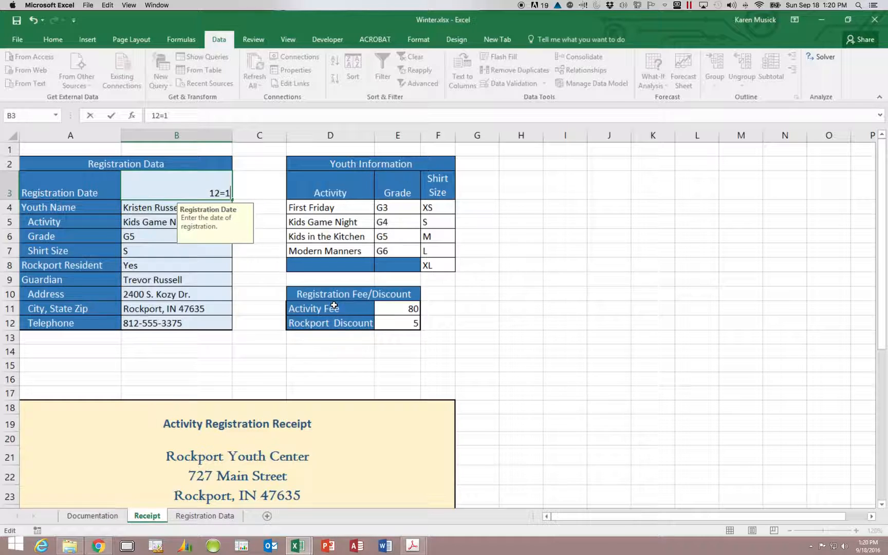
{"action": "key", "text": "BackSpace"}
{"action": "key", "text": "BackSpace"}
{"action": "type", "text": "/15/16"}
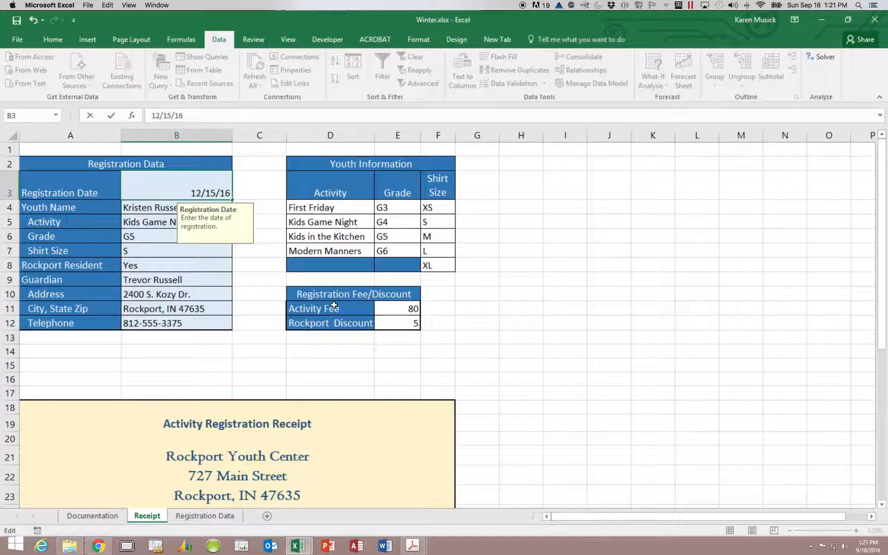
{"action": "key", "text": "Return"}
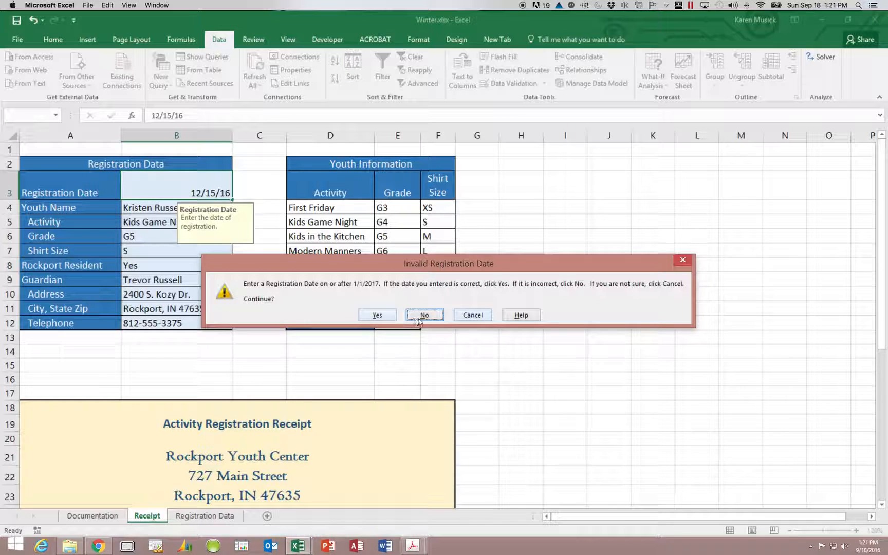
{"action": "left_click", "coordinate": [467, 315]}
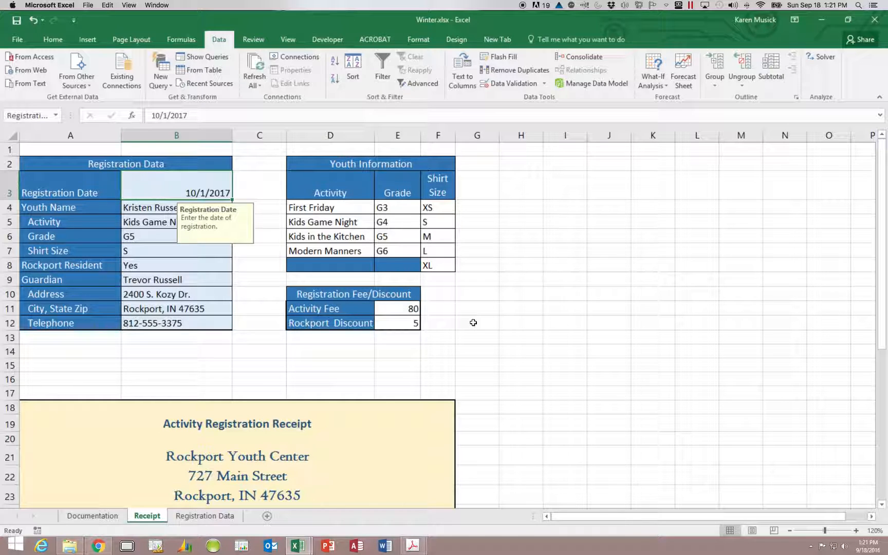
Test the Registration Date validation with the value 5, answer No to the warning and discard the entry.
{"action": "type", "text": "5"}
{"action": "key", "text": "Return"}
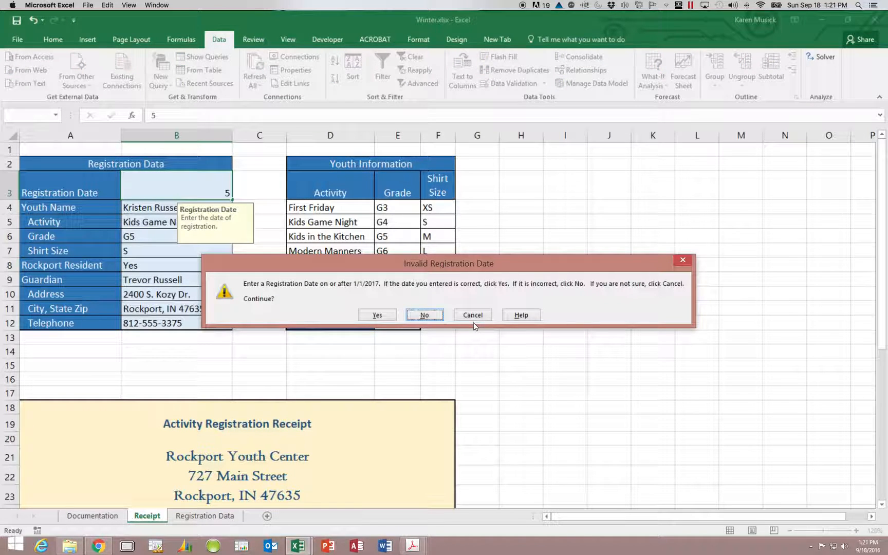
{"action": "left_click", "coordinate": [423, 315]}
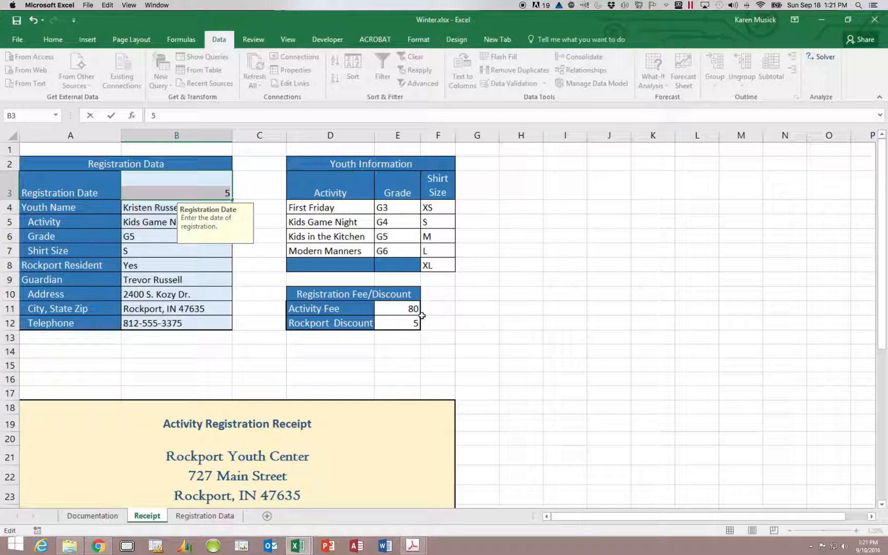
{"action": "key", "text": "Escape"}
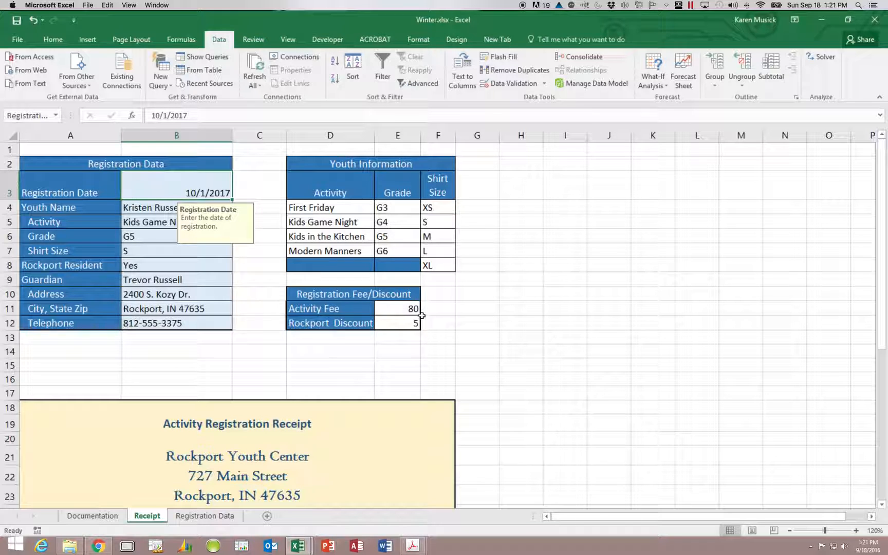
Start a data validation input message for the Youth Name value cell, titled "Youth Name".
{"action": "left_click", "coordinate": [155, 207]}
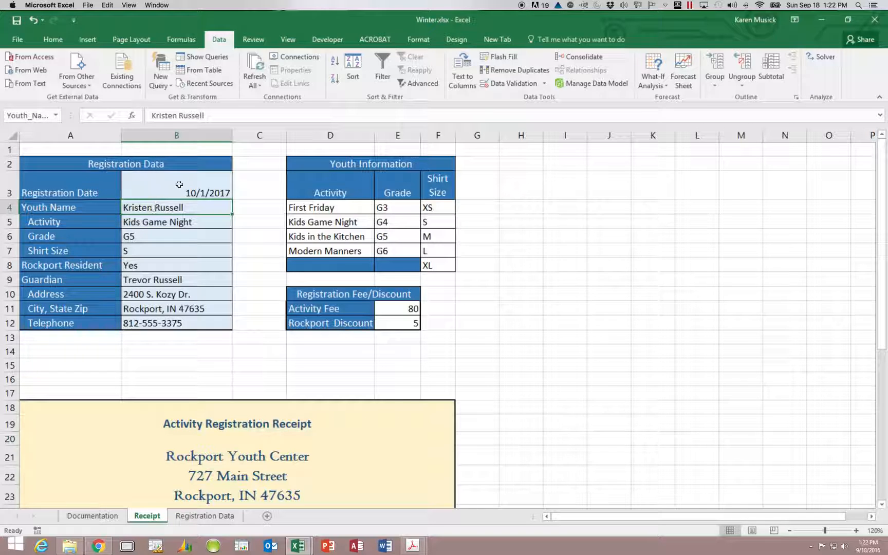
{"action": "left_click", "coordinate": [544, 84]}
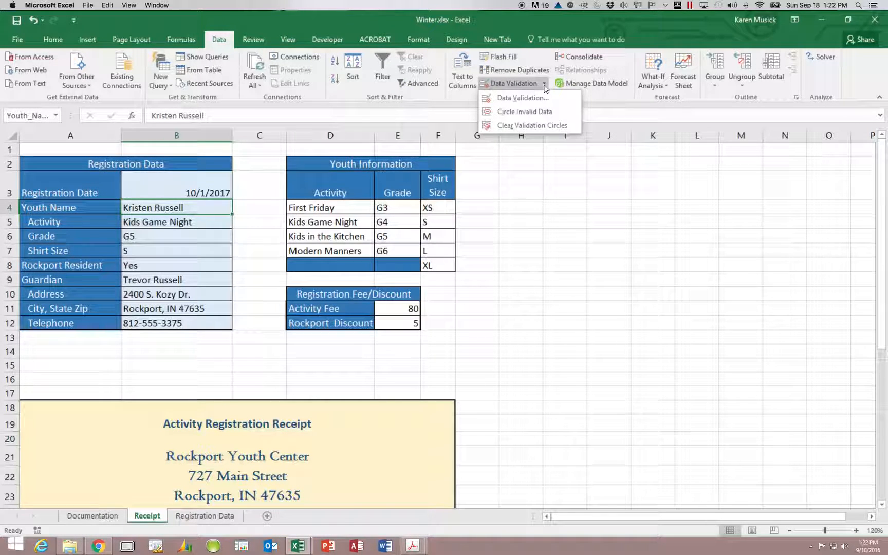
{"action": "left_click", "coordinate": [543, 98]}
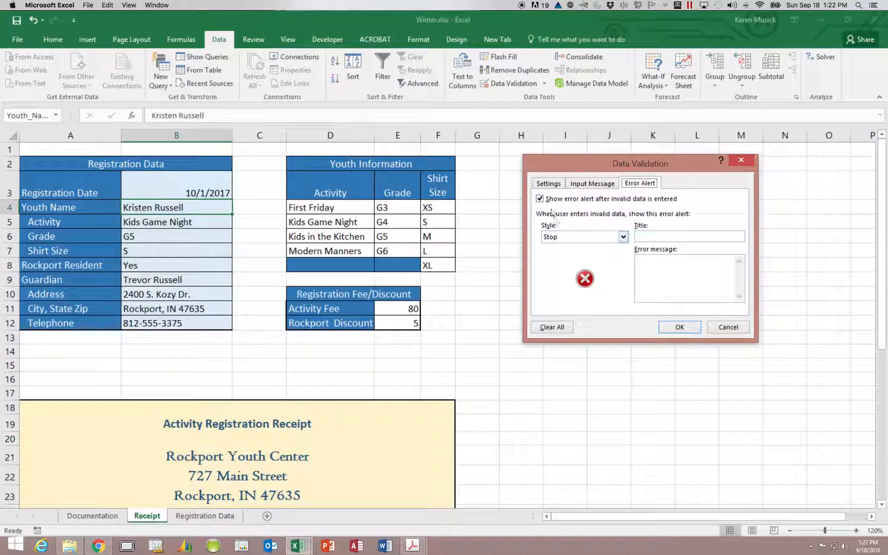
{"action": "left_click", "coordinate": [549, 184]}
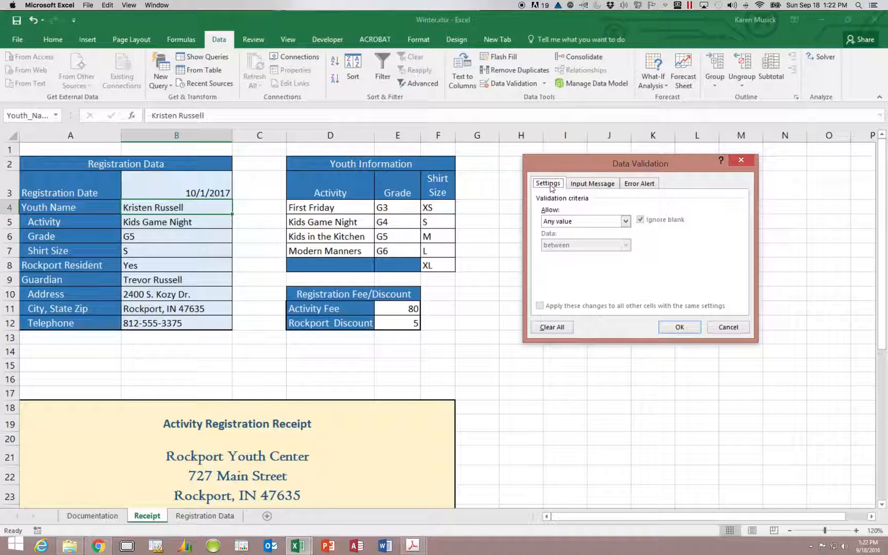
{"action": "left_click", "coordinate": [635, 186]}
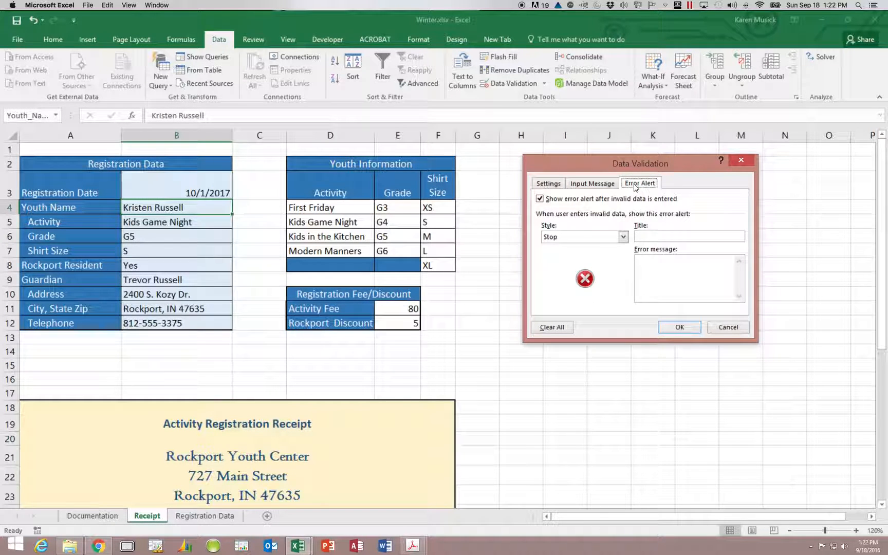
{"action": "left_click", "coordinate": [600, 185]}
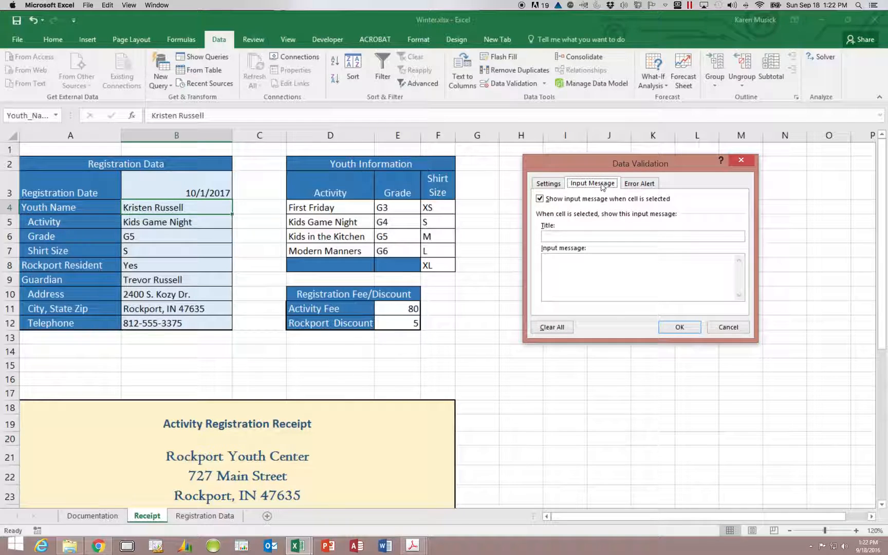
{"action": "left_click", "coordinate": [585, 235]}
{"action": "type", "text": "You"}
{"action": "type", "text": "th Name"}
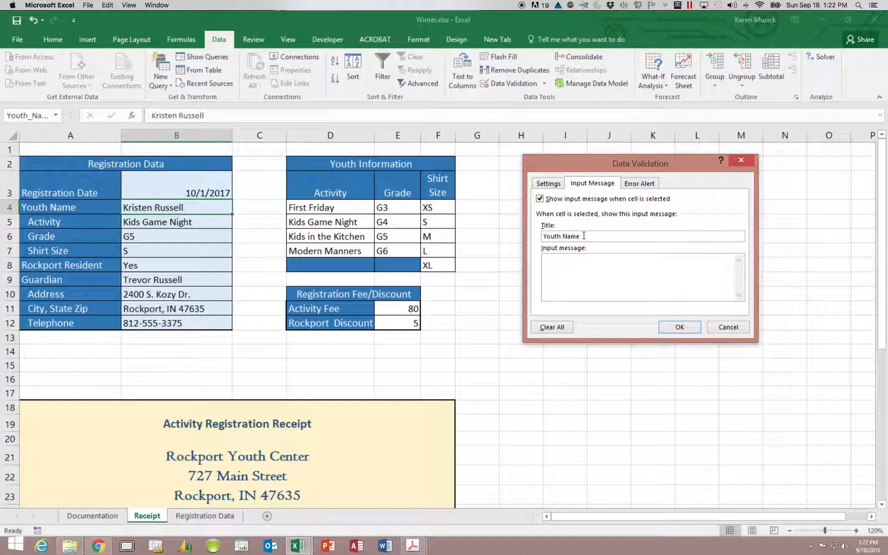
Set the input message to "Enter the youth's first and last names. This should not be the parent or guardian name!" and apply it.
{"action": "left_click", "coordinate": [578, 261]}
{"action": "type", "text": "E"}
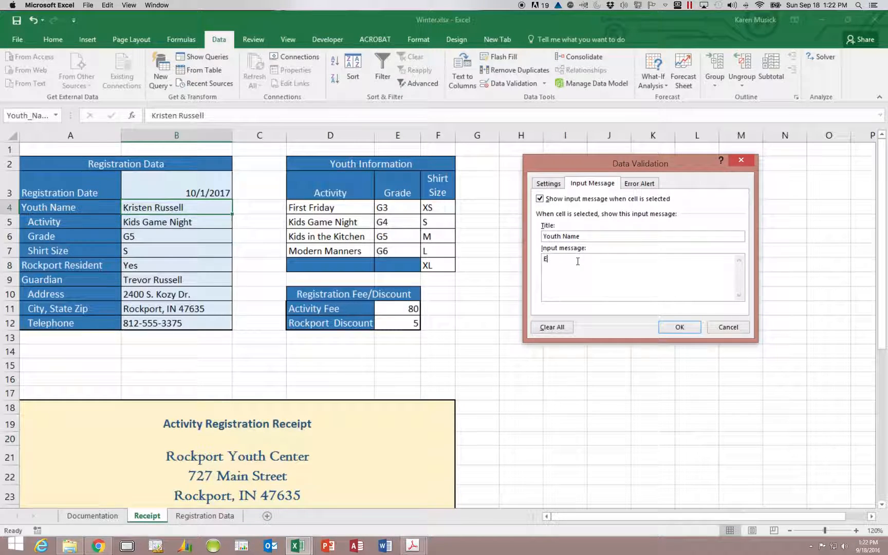
{"action": "type", "text": "nter the youth "}
{"action": "type", "text": "first and last names."}
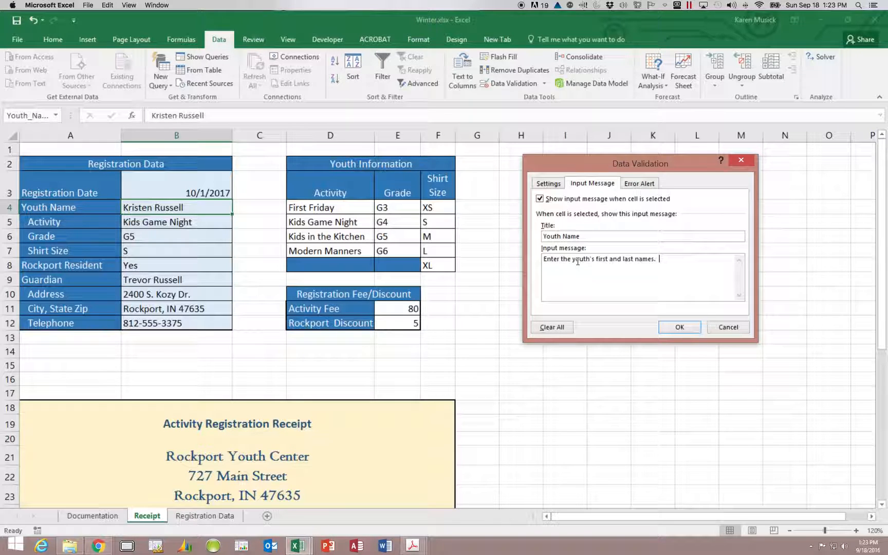
{"action": "type", "text": "  This shoould n"}
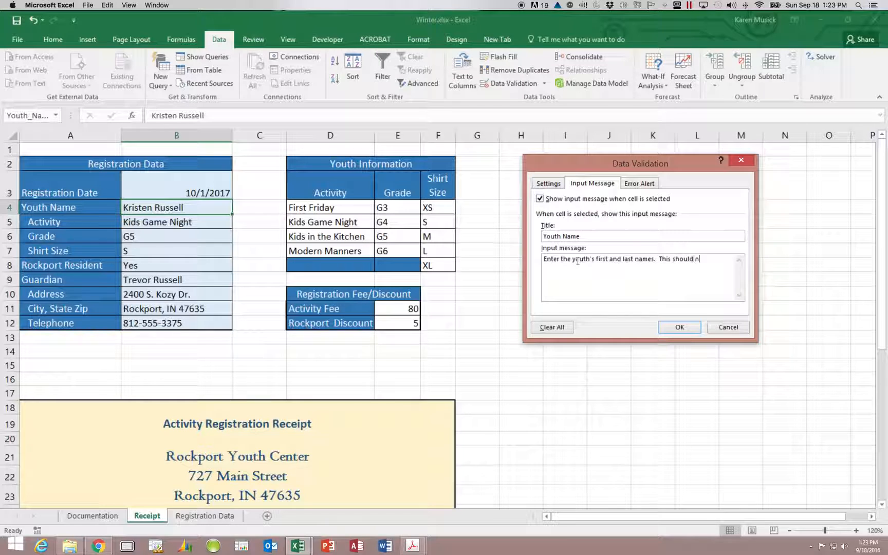
{"action": "type", "text": "ot be the parte"}
{"action": "key", "text": "BackSpace"}
{"action": "key", "text": "BackSpace"}
{"action": "type", "text": "ent or guar"}
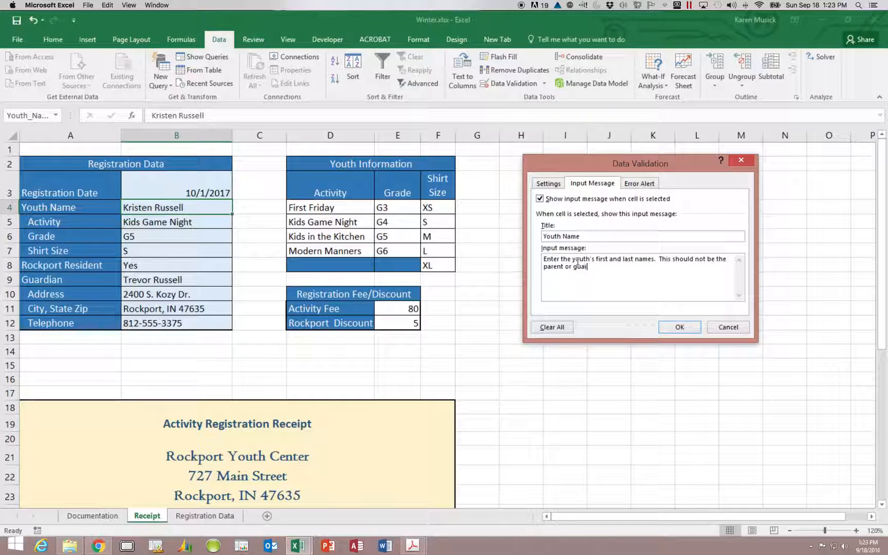
{"action": "type", "text": "dian name!"}
{"action": "left_click", "coordinate": [682, 326]}
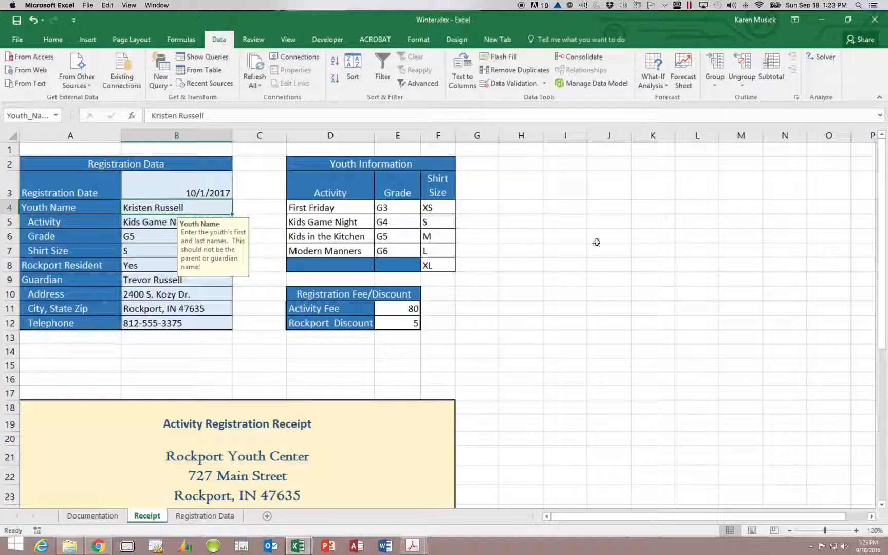
Review the Registration Date cell's validation criteria, including the available data types and comparison operators, and close without changes.
{"action": "left_click", "coordinate": [205, 192]}
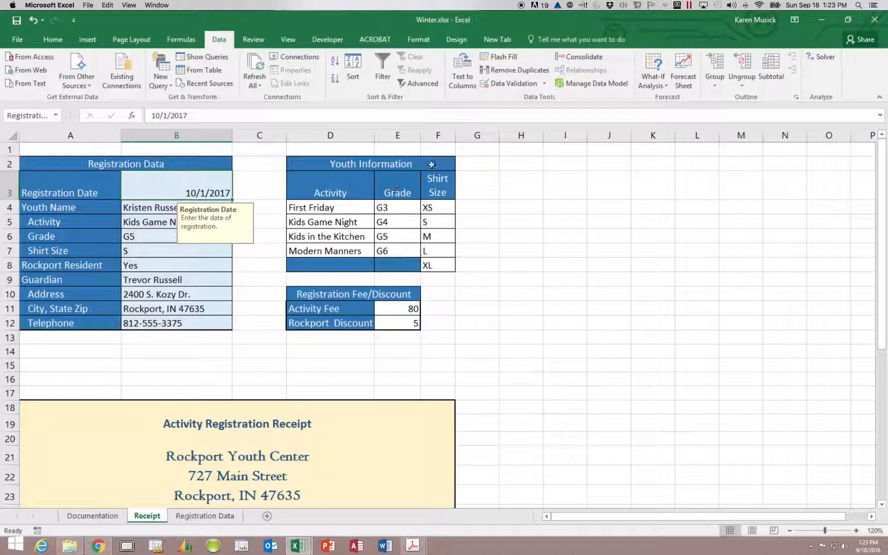
{"action": "left_click", "coordinate": [514, 83]}
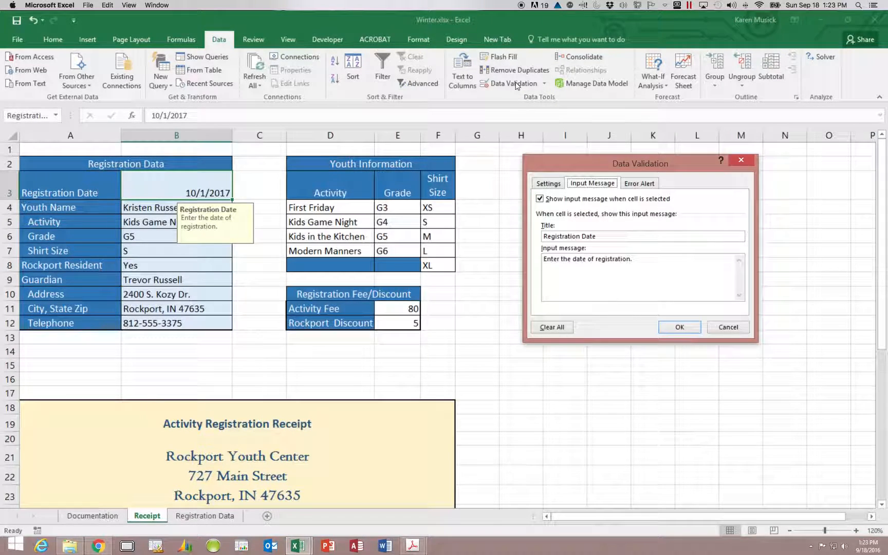
{"action": "left_click", "coordinate": [552, 186]}
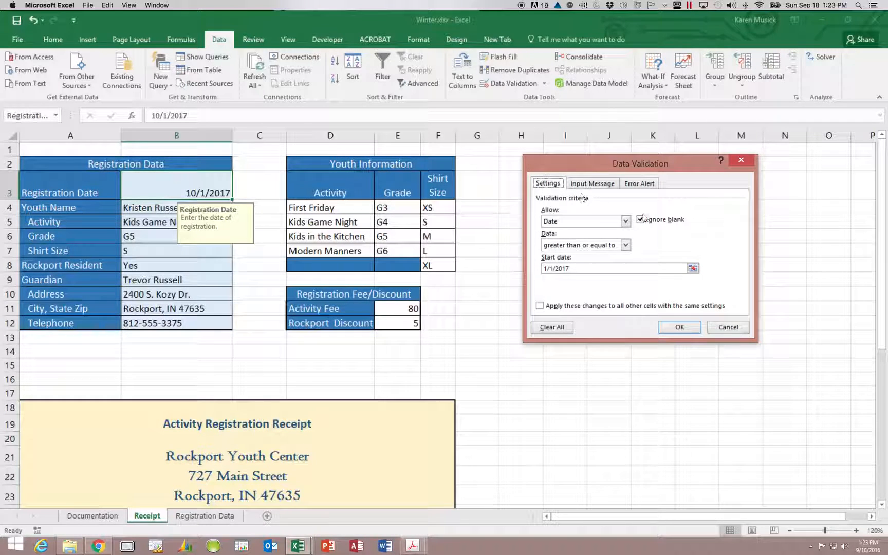
{"action": "left_click", "coordinate": [626, 222]}
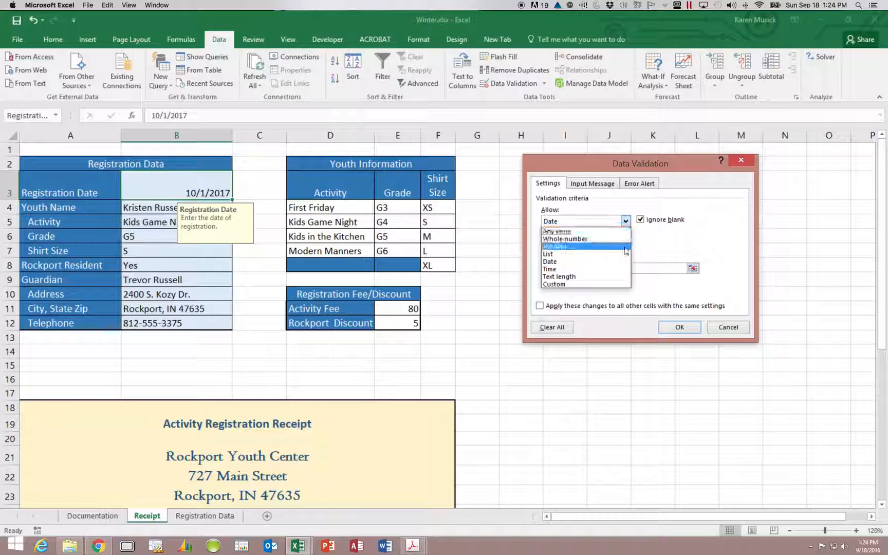
{"action": "left_click", "coordinate": [590, 263]}
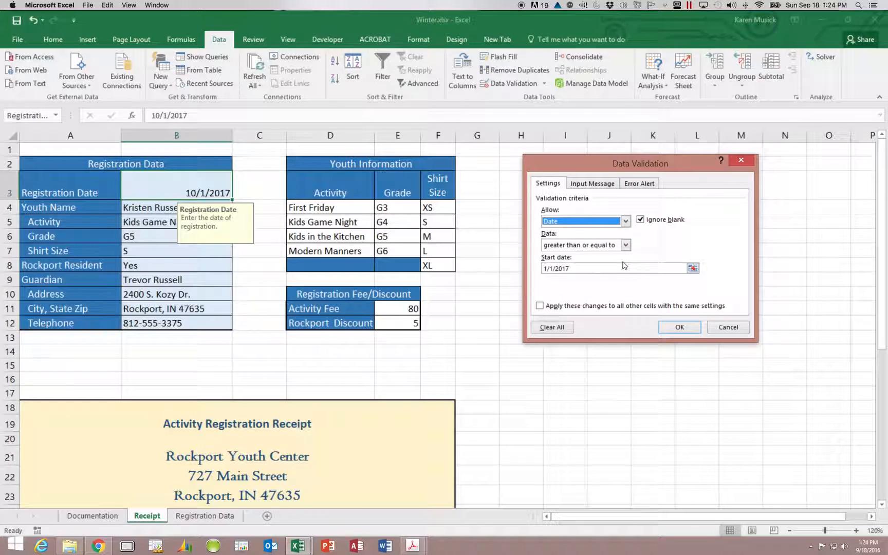
{"action": "left_click", "coordinate": [625, 245]}
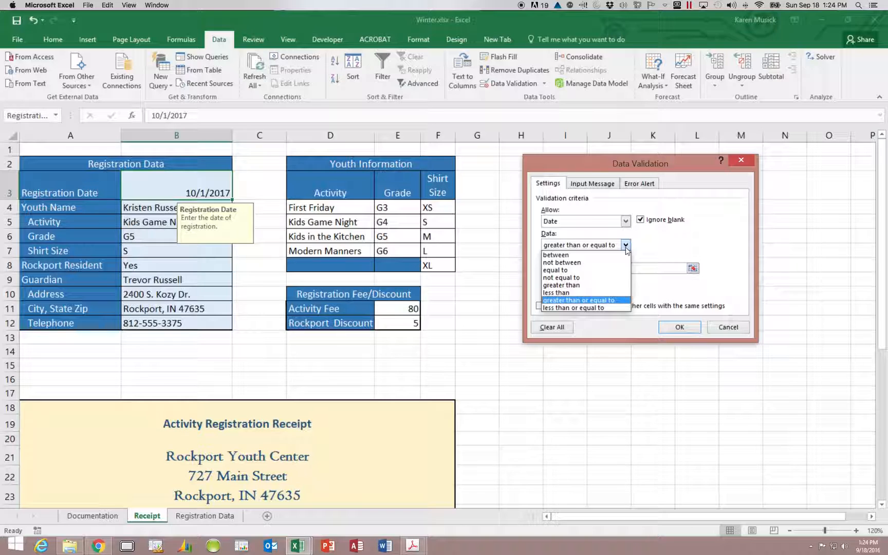
{"action": "left_click", "coordinate": [726, 328]}
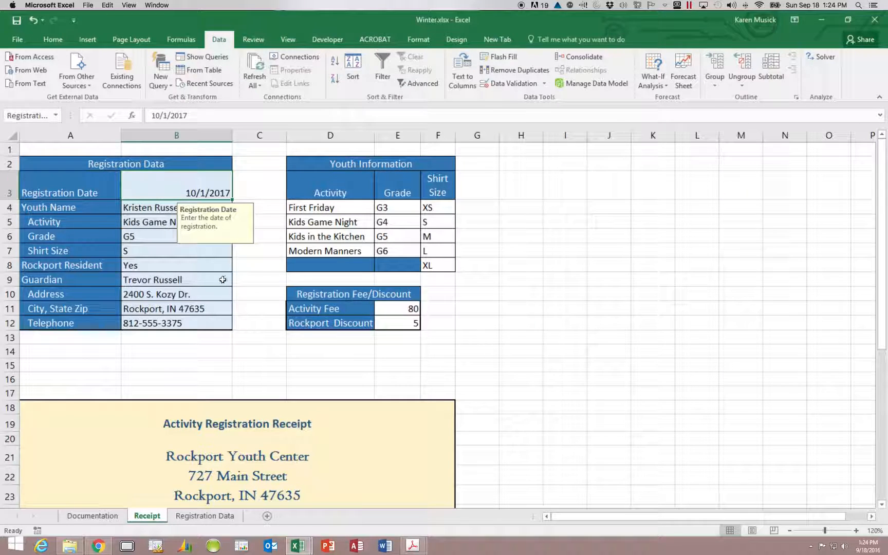
Check the input message on the Youth Name value cell.
{"action": "left_click", "coordinate": [146, 222]}
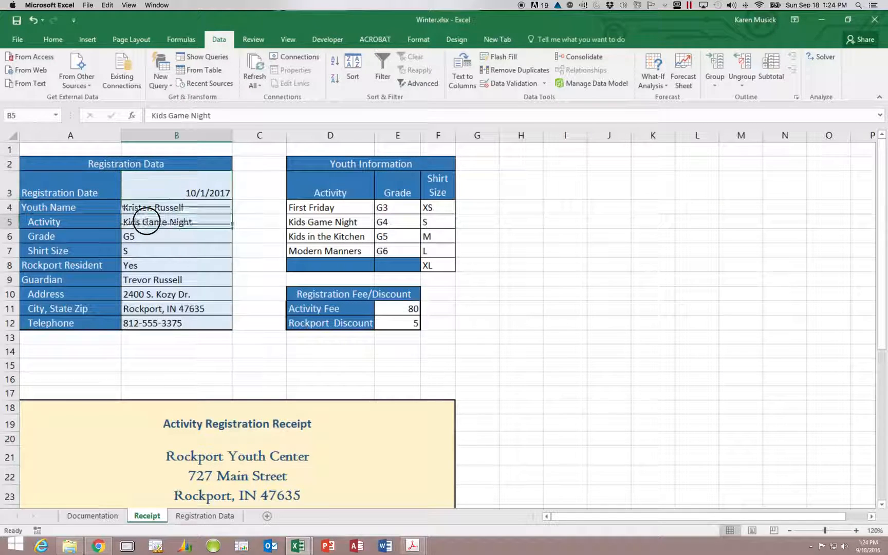
{"action": "left_click", "coordinate": [177, 209]}
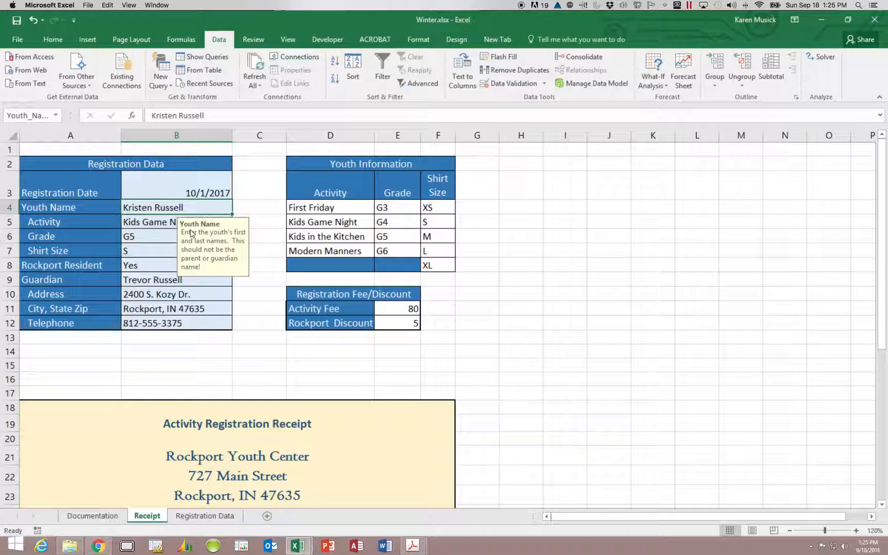
{"action": "scroll", "coordinate": [190, 229], "scroll_direction": "right", "scroll_amount": 3}
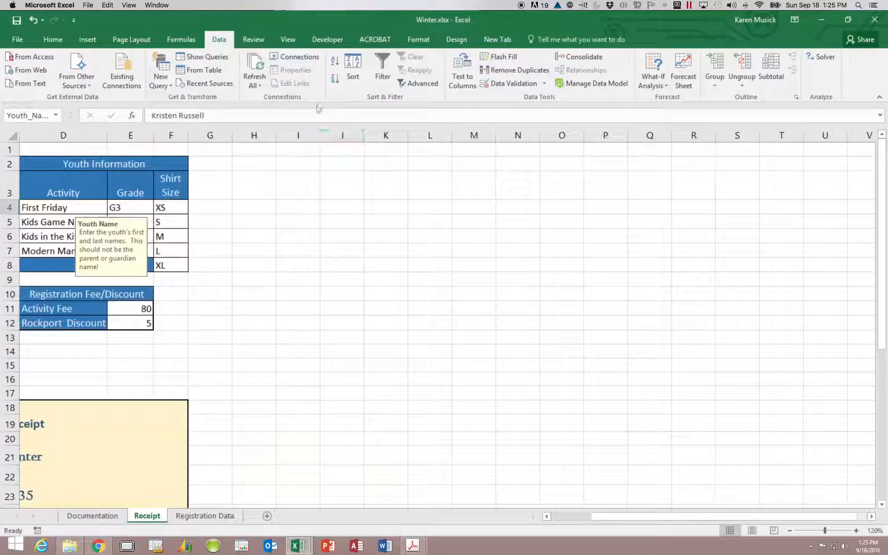